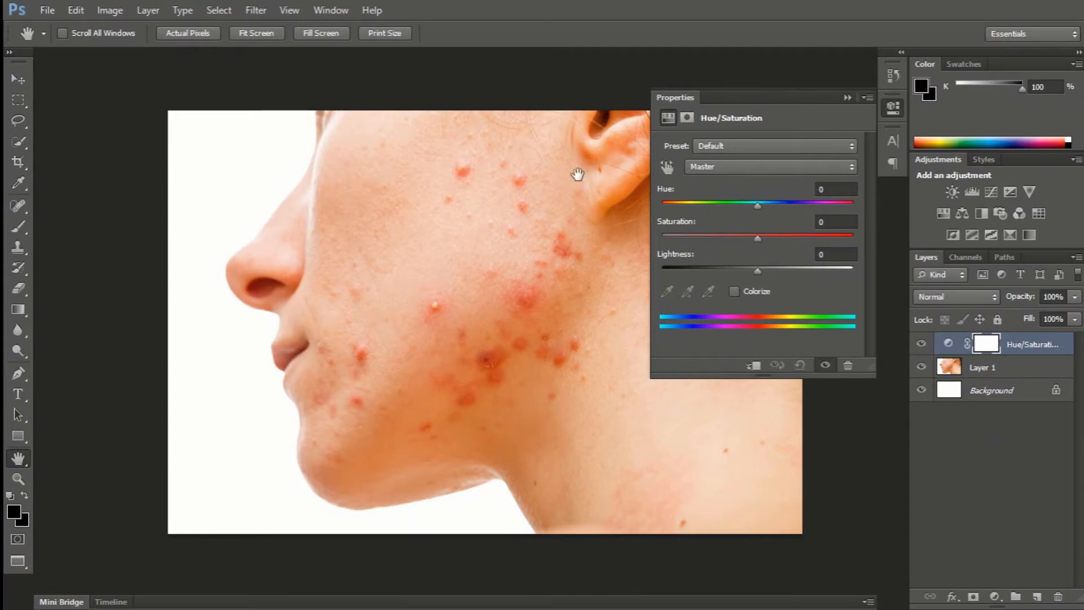
Set the Hue/Saturation adjustment's Reds to Hue +14, Saturation +8 and Lightness +30.
click(784, 167)
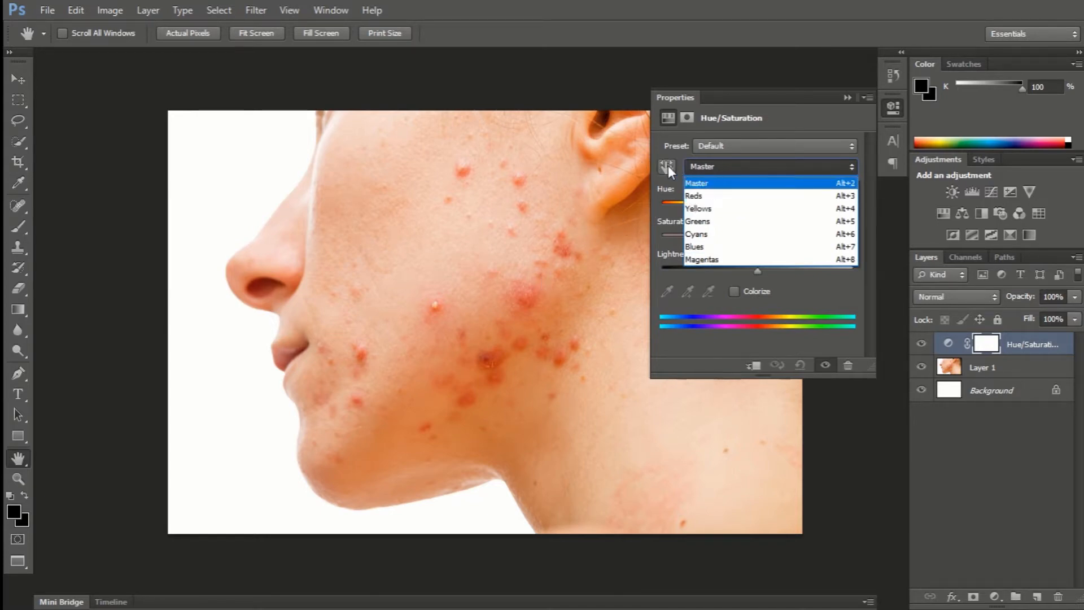
click(712, 168)
click(714, 166)
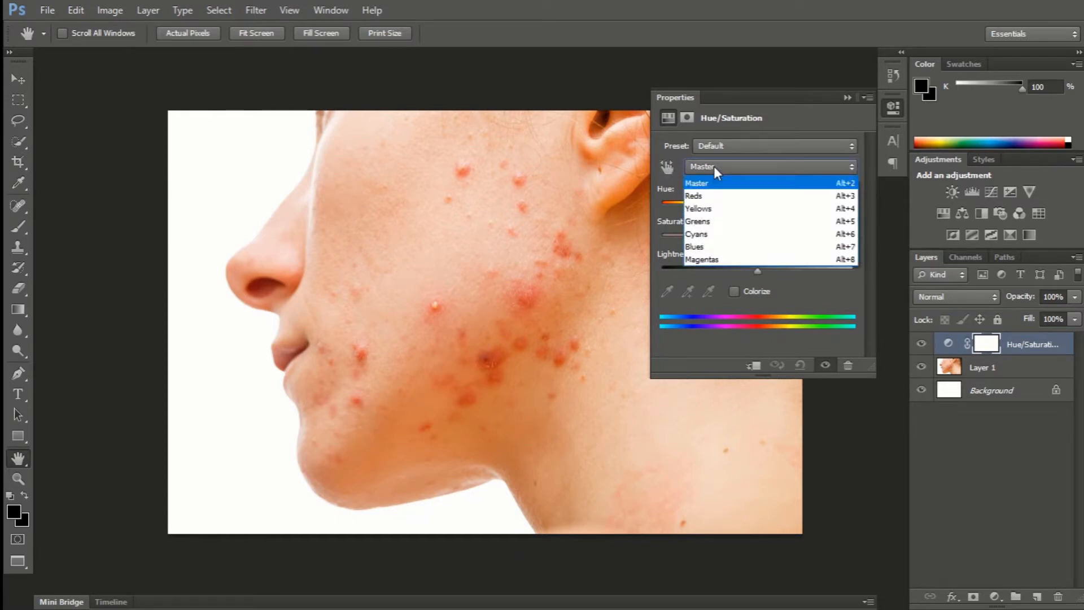
click(713, 197)
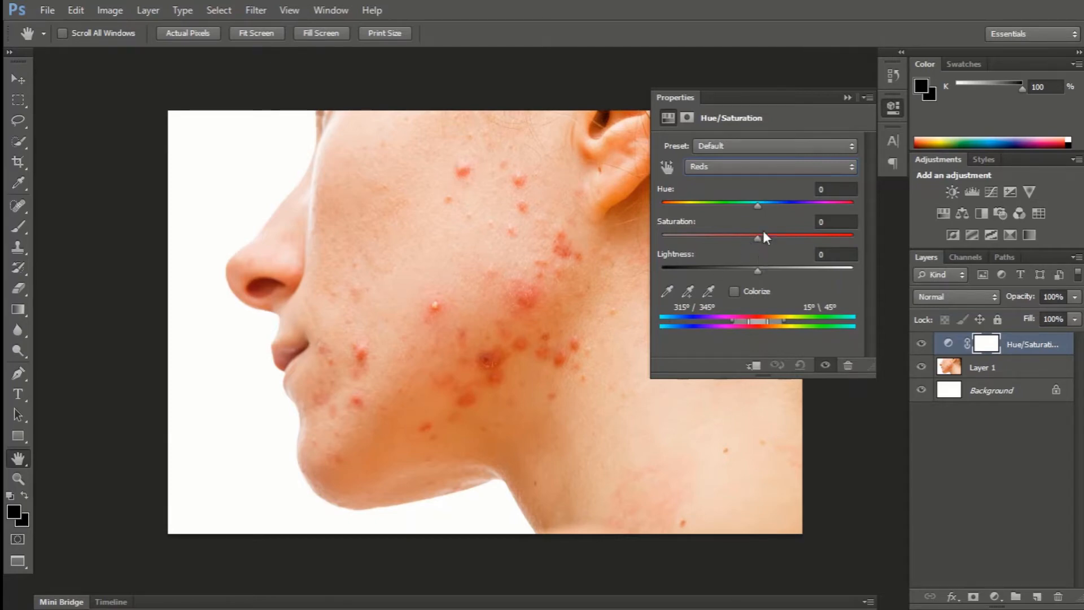
drag(756, 206, 771, 208)
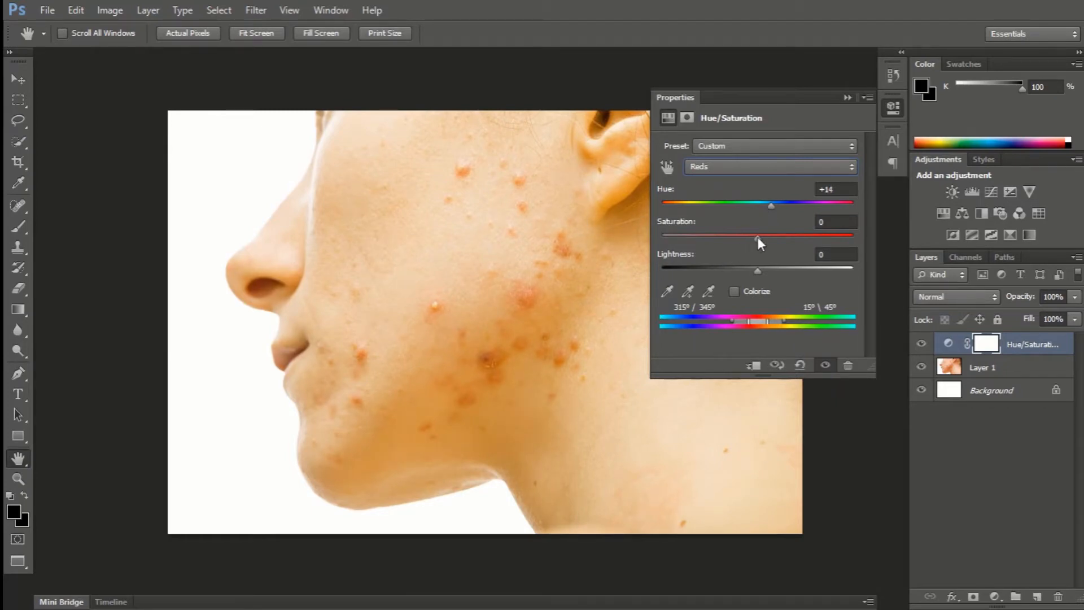
drag(758, 237, 765, 247)
drag(757, 269, 780, 273)
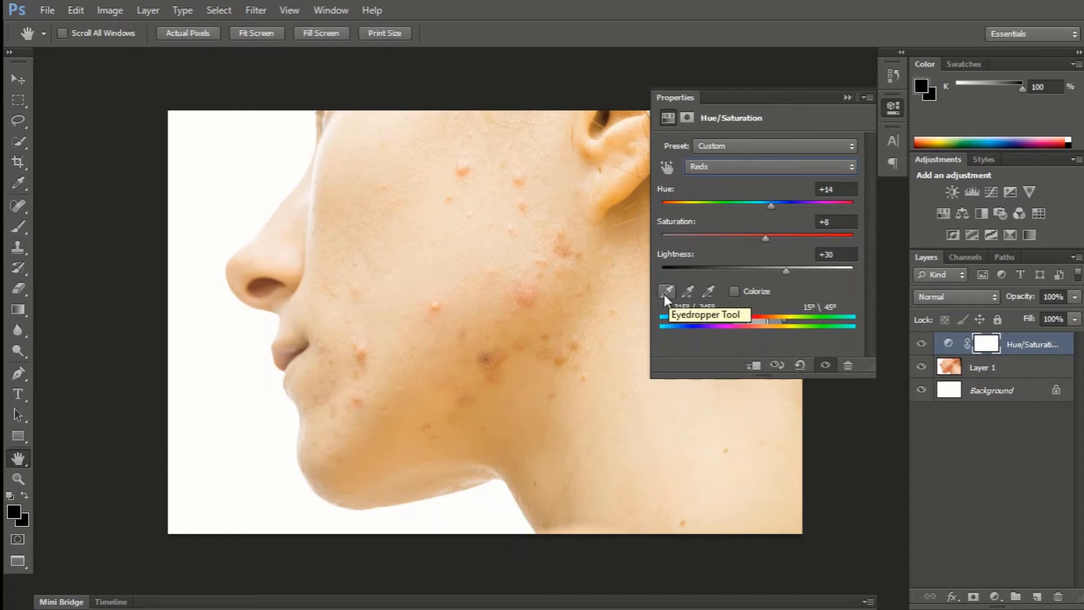
Compare the skin before and after the Hue/Saturation change several times, and collapse the adjustment's properties.
click(778, 366)
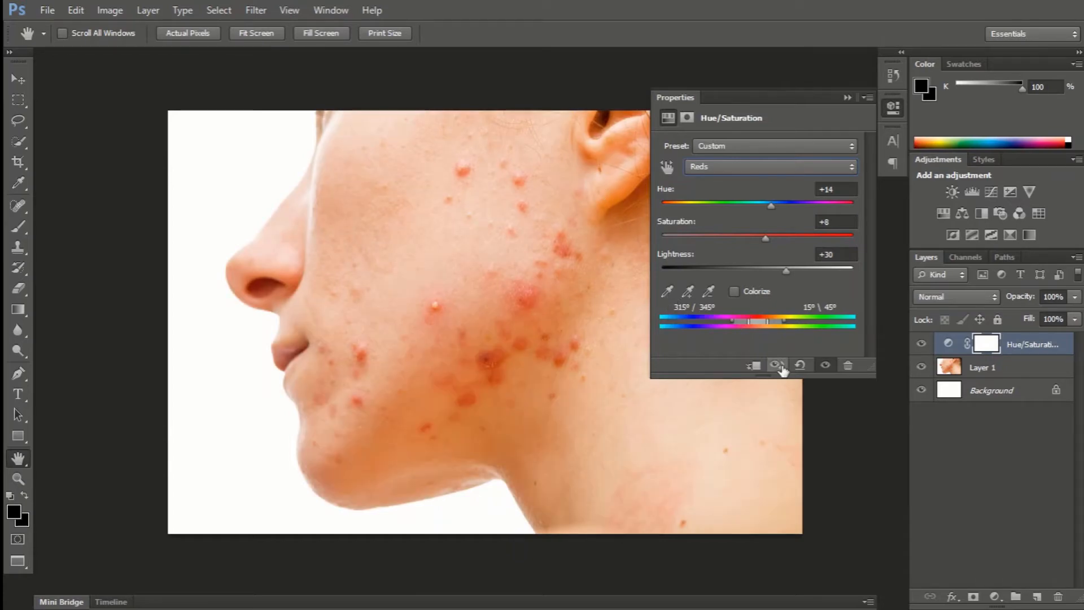
click(778, 366)
click(778, 365)
click(778, 366)
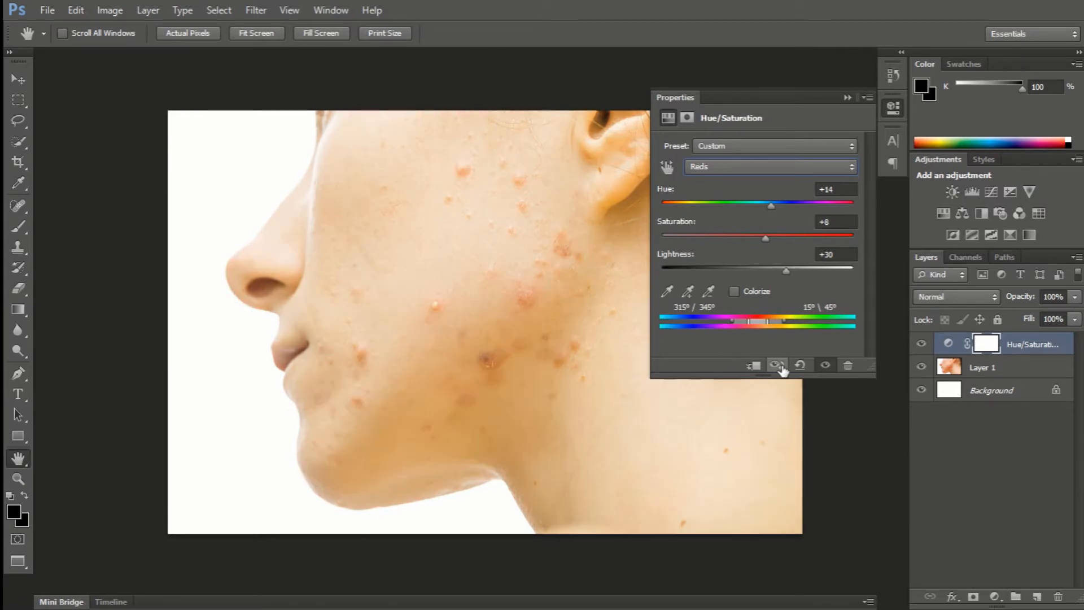
click(778, 366)
click(778, 366)
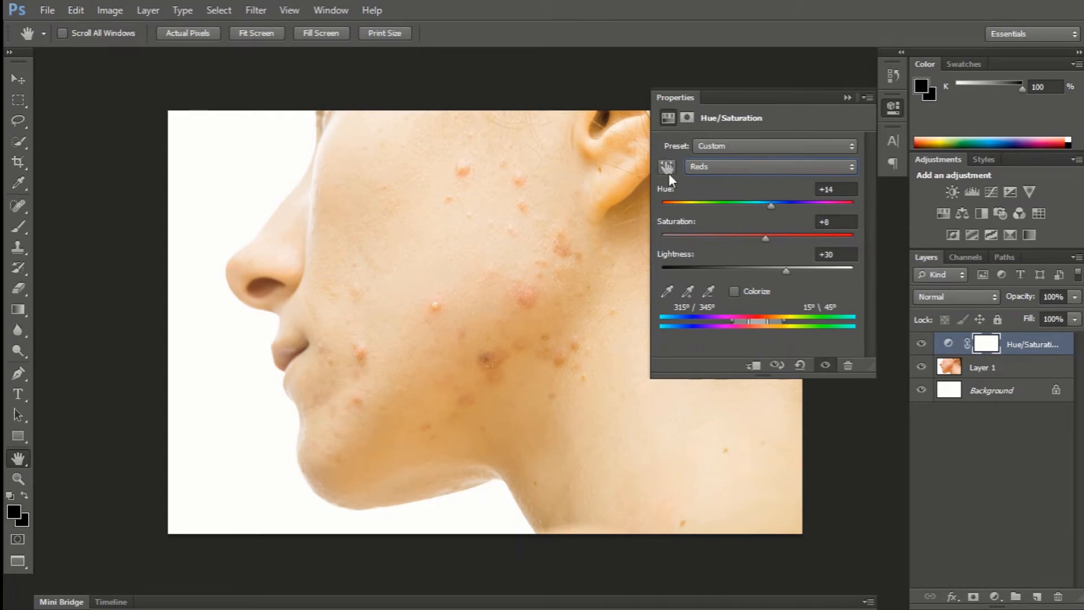
click(892, 109)
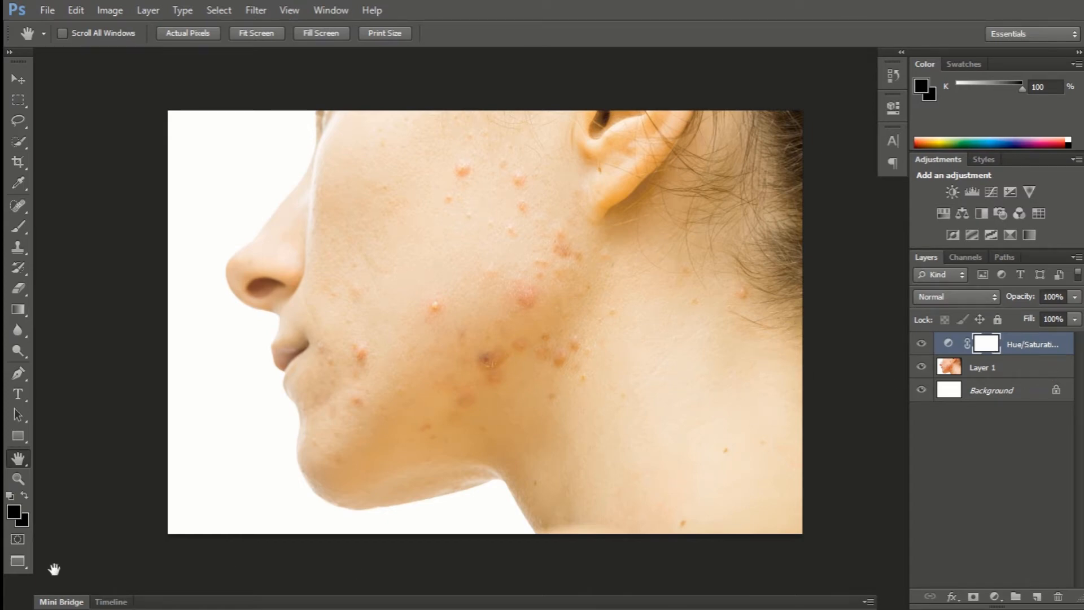
Choose the Brush tool and set its size to 48 px.
click(19, 228)
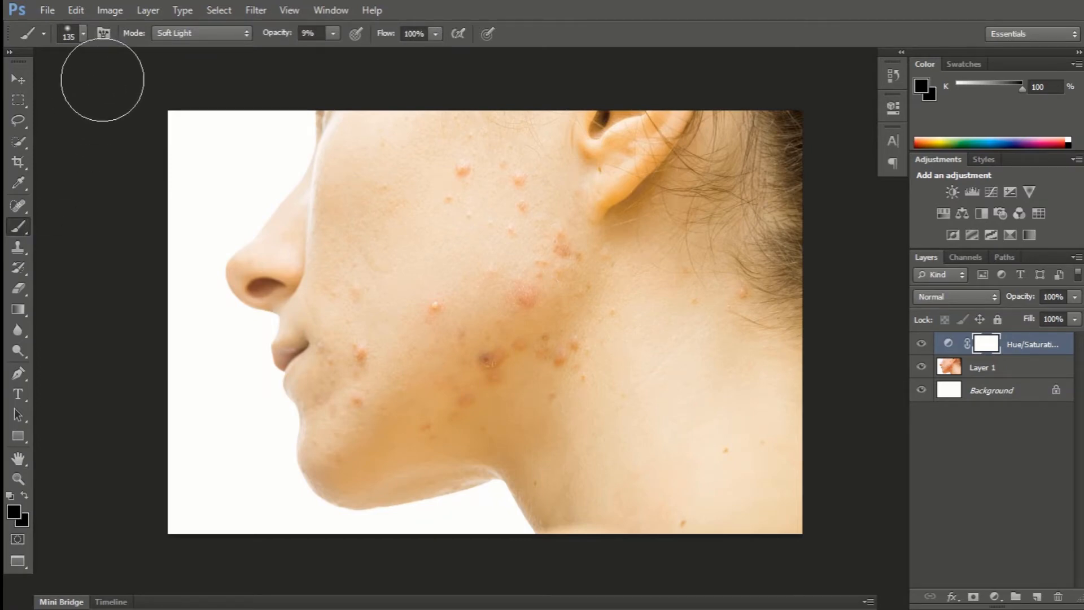
click(85, 33)
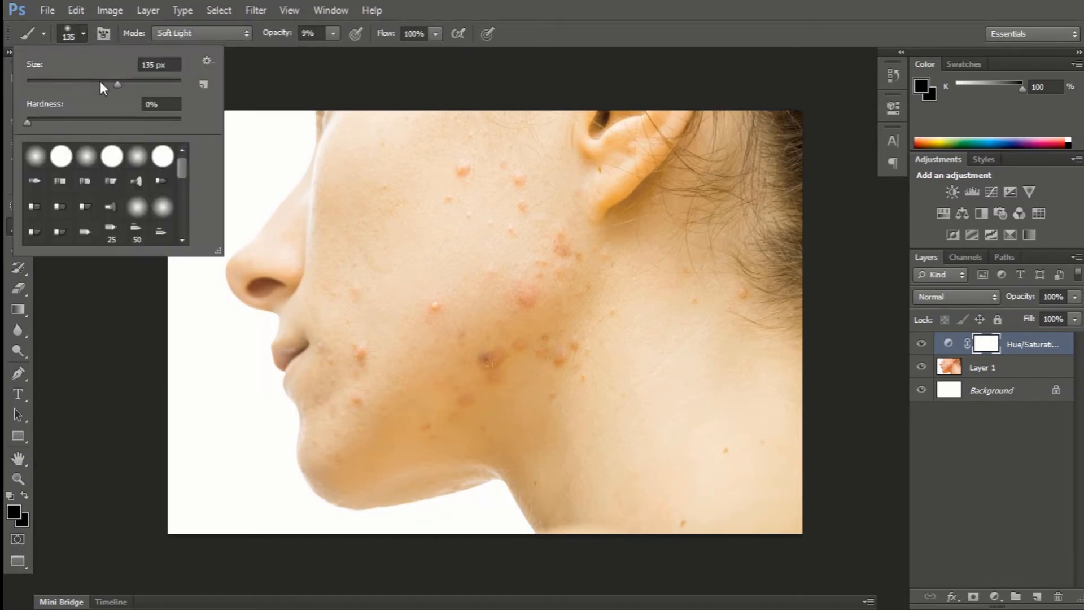
drag(120, 87, 63, 100)
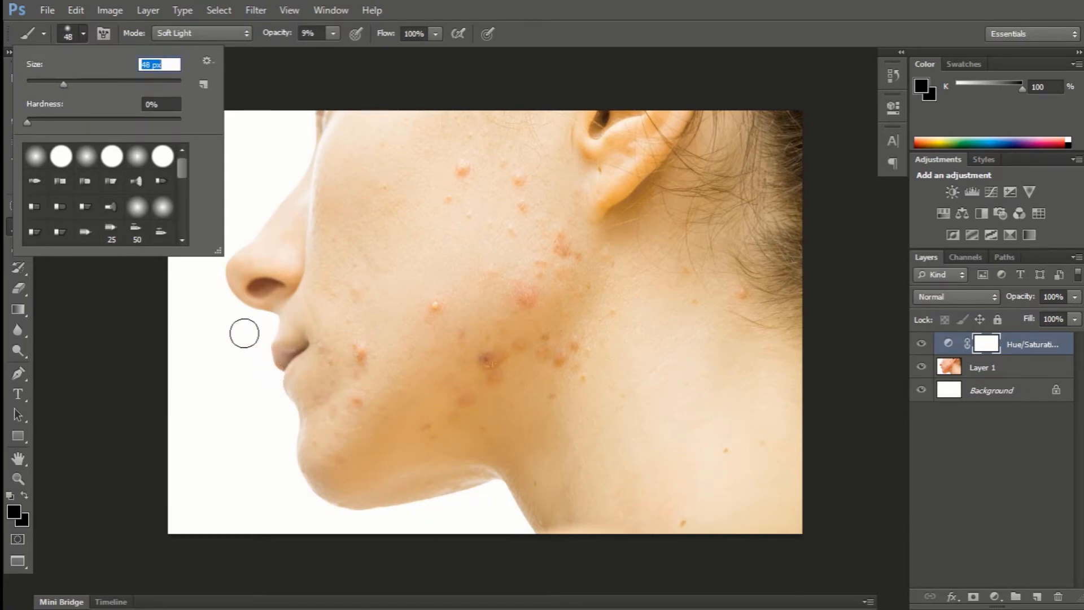
key(Return)
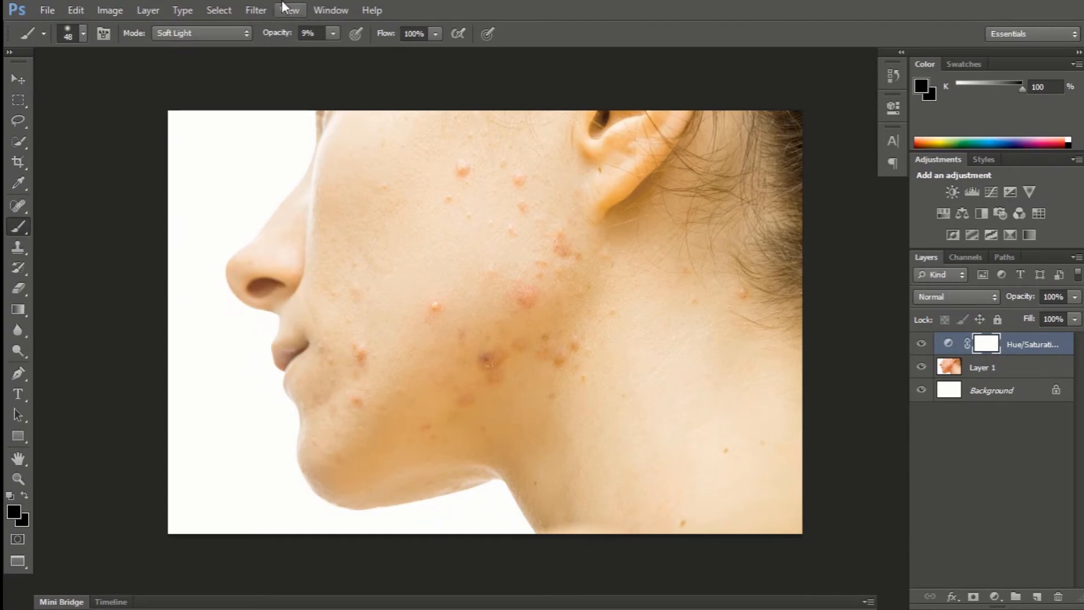
Set the brush to Normal mode at 100% opacity and paint black over the lips on the Hue/Saturation mask.
click(202, 33)
click(231, 46)
click(333, 34)
drag(330, 52, 425, 58)
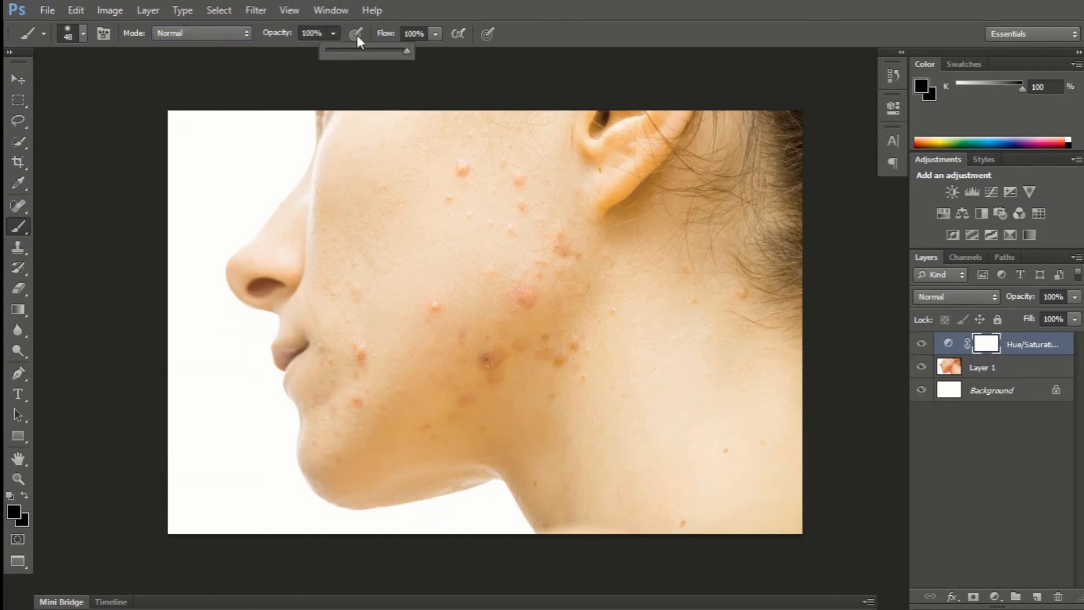
click(333, 32)
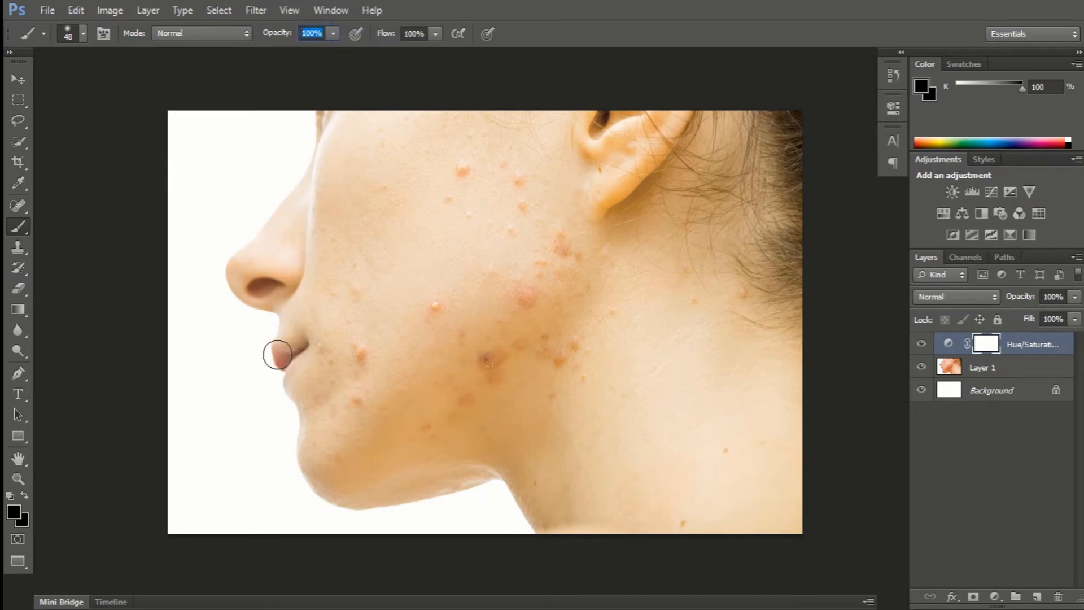
mouse_move(277, 354)
mouse_down()
mouse_move(273, 385)
mouse_move(275, 360)
mouse_move(294, 351)
mouse_move(269, 387)
mouse_move(296, 357)
mouse_move(288, 349)
mouse_move(265, 364)
mouse_move(266, 382)
mouse_move(289, 363)
mouse_move(284, 353)
mouse_move(271, 373)
mouse_move(287, 382)
mouse_move(297, 364)
mouse_move(298, 353)
mouse_move(277, 351)
mouse_move(281, 388)
mouse_move(290, 366)
mouse_move(290, 349)
mouse_move(271, 381)
mouse_up()
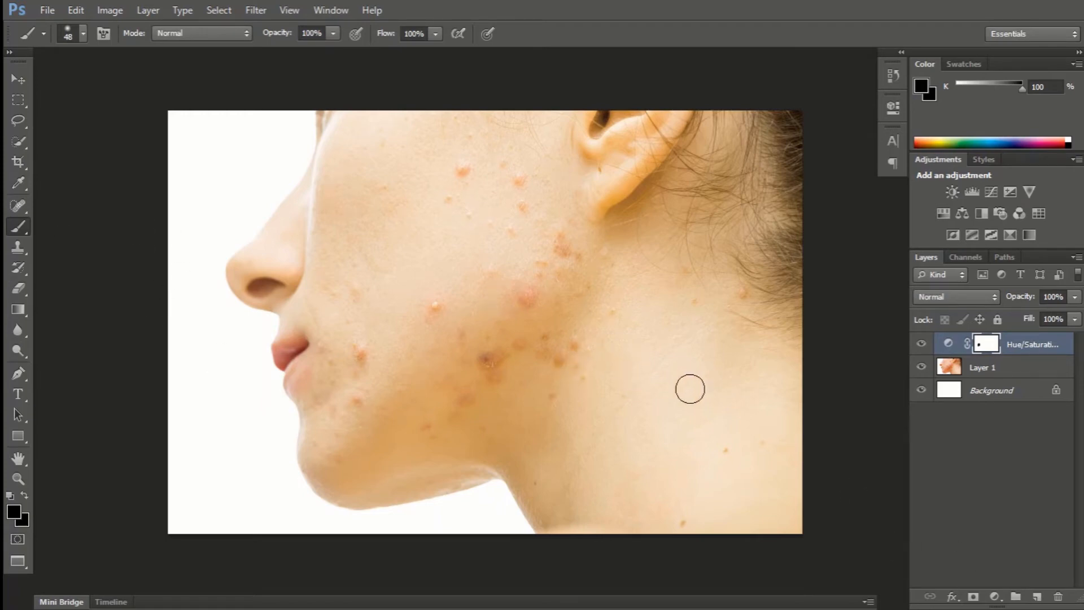
Add a new layer above the Hue/Saturation adjustment and choose the Spot Healing Brush tool.
click(1035, 597)
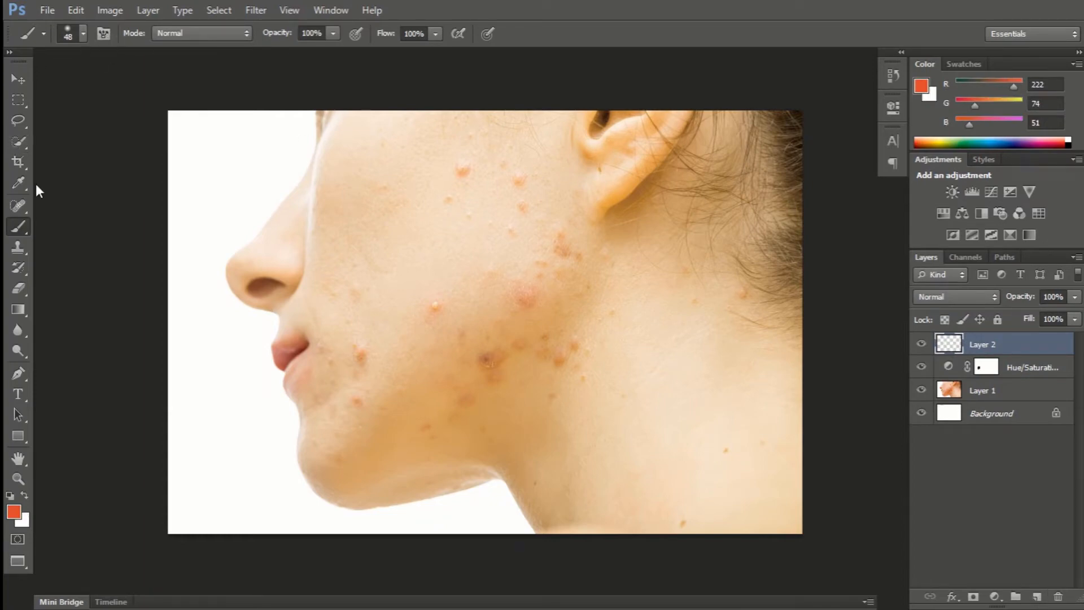
click(21, 208)
right_click(20, 209)
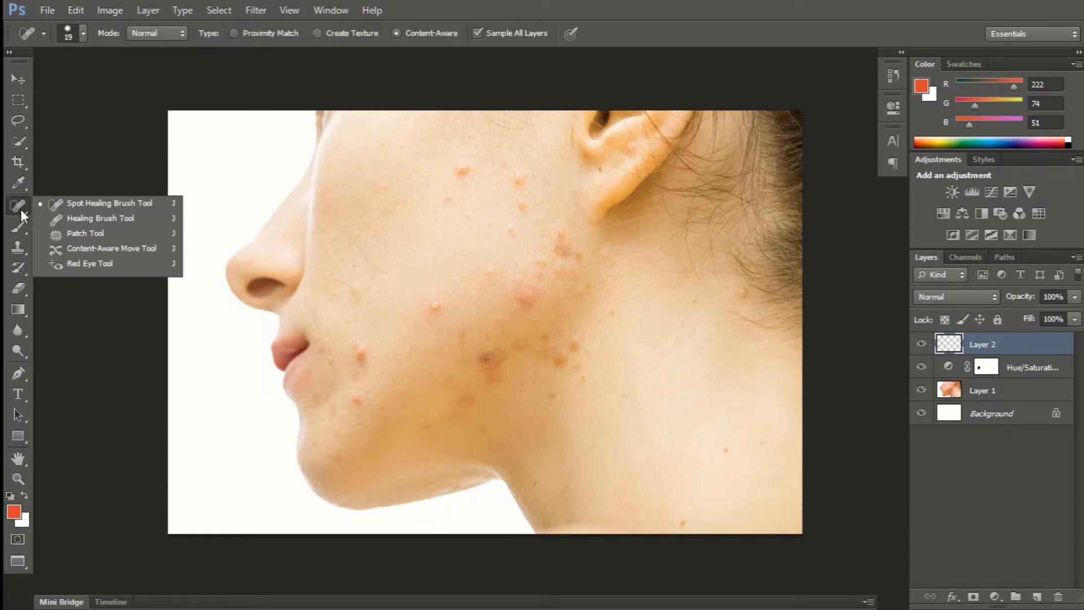
click(89, 205)
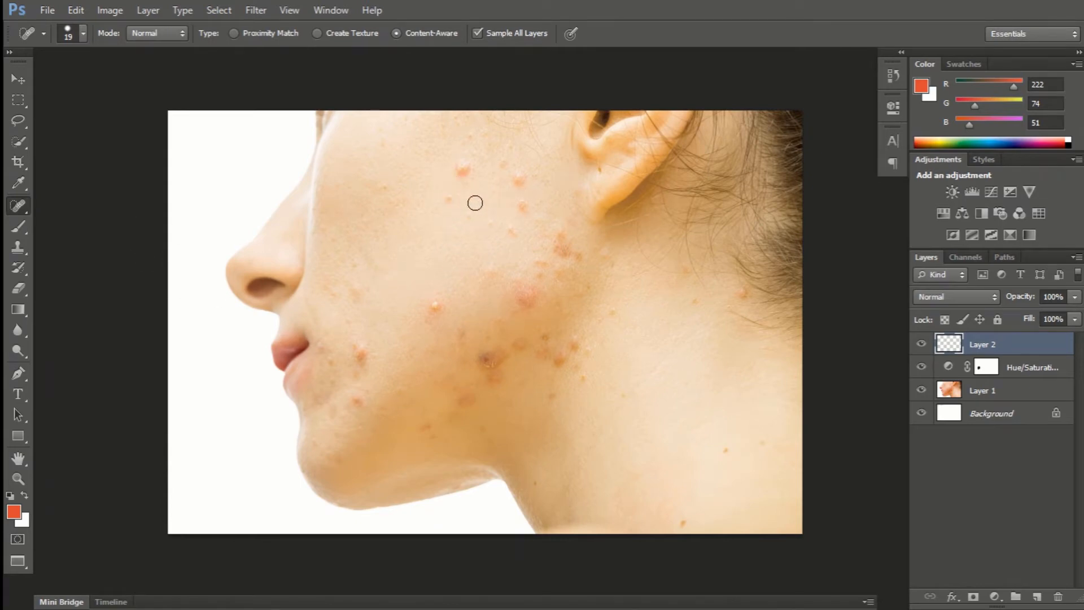
Heal the blemishes on the upper cheek and below the earlobe with the Spot Healing Brush.
click(457, 170)
mouse_move(457, 170)
mouse_down()
mouse_move(463, 163)
mouse_move(451, 176)
mouse_move(467, 174)
mouse_up()
click(452, 199)
drag(466, 218, 466, 218)
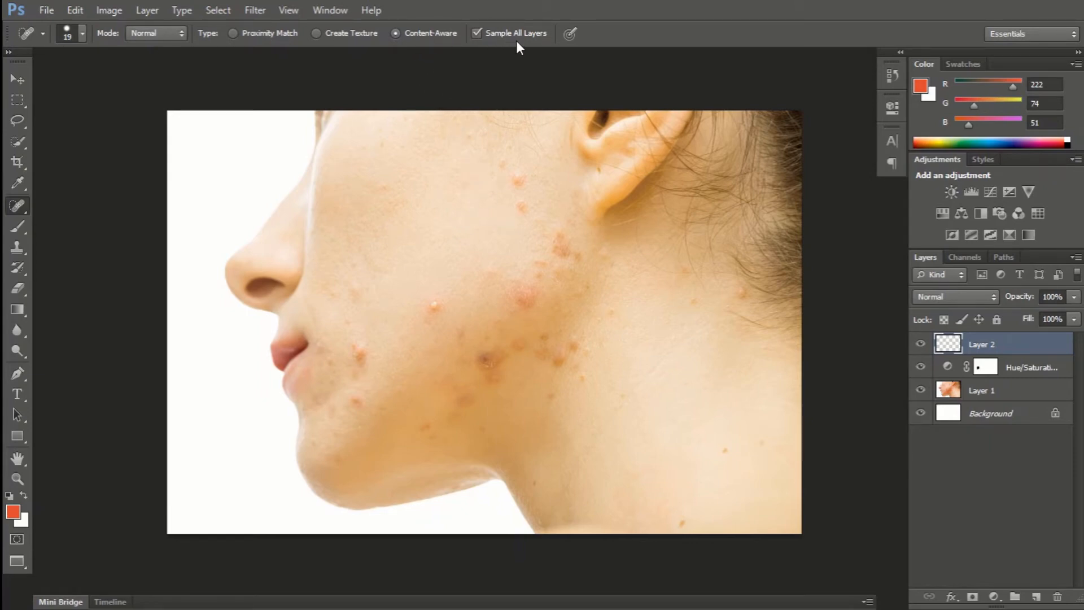
drag(522, 176, 522, 176)
mouse_move(519, 204)
mouse_down()
mouse_move(502, 164)
mouse_move(556, 251)
mouse_move(587, 252)
mouse_up()
click(542, 273)
drag(589, 290, 597, 280)
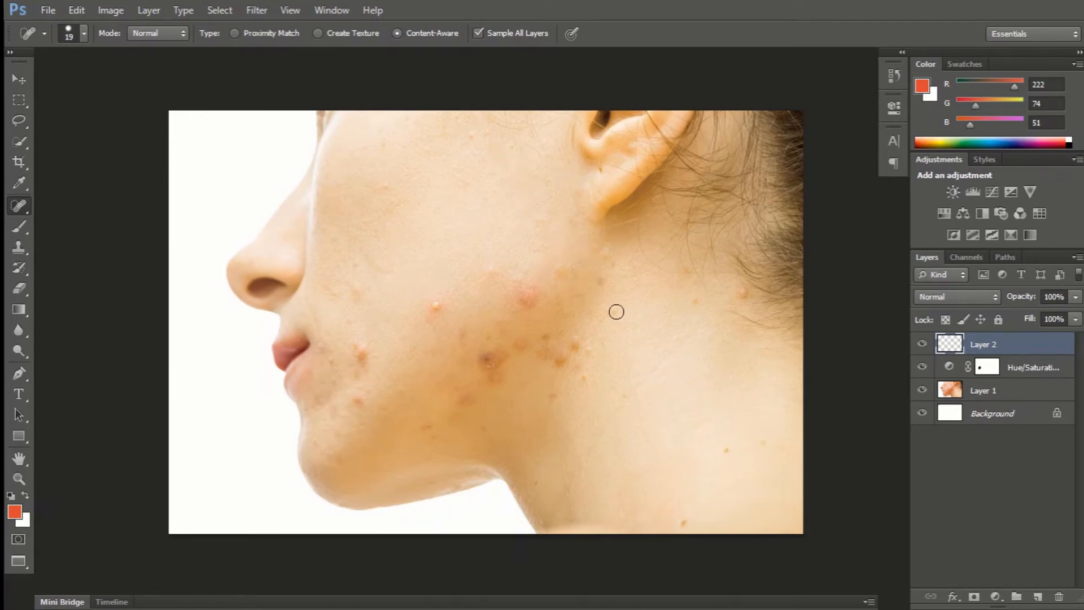
Heal the blemishes along the back of the jaw, across the middle cheek, beside the mouth and on the chin.
click(615, 312)
mouse_move(576, 333)
mouse_down()
mouse_move(580, 350)
mouse_move(544, 352)
mouse_move(546, 333)
mouse_up()
drag(583, 374, 585, 380)
click(585, 344)
drag(562, 342, 571, 354)
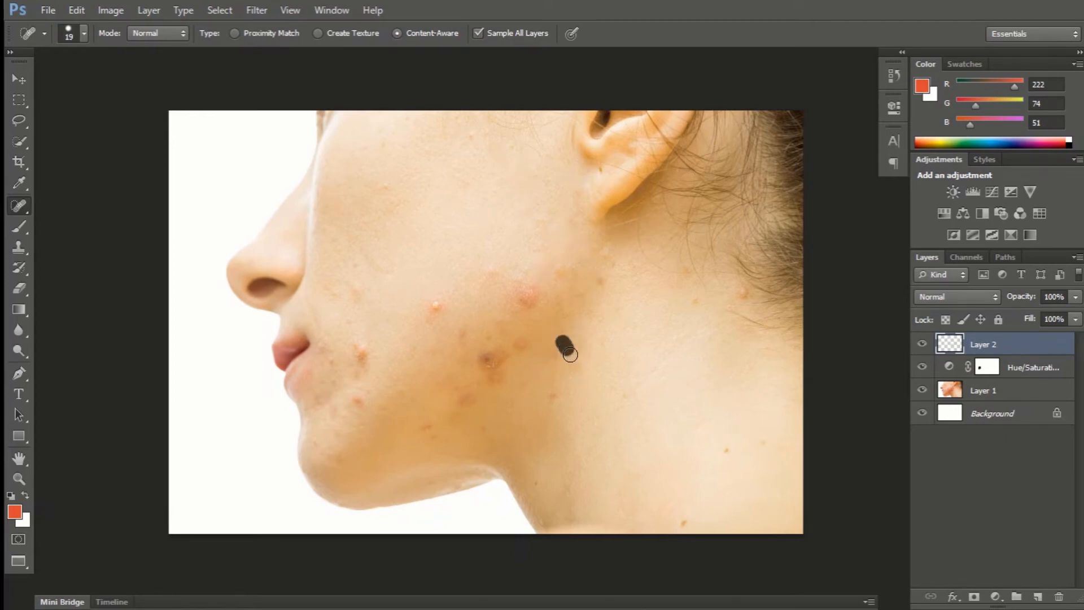
mouse_move(594, 281)
mouse_down()
mouse_move(600, 273)
mouse_move(575, 305)
mouse_up()
mouse_move(554, 261)
mouse_down()
mouse_move(523, 292)
mouse_move(524, 347)
mouse_move(502, 328)
mouse_move(478, 368)
mouse_up()
click(521, 342)
click(487, 328)
click(437, 305)
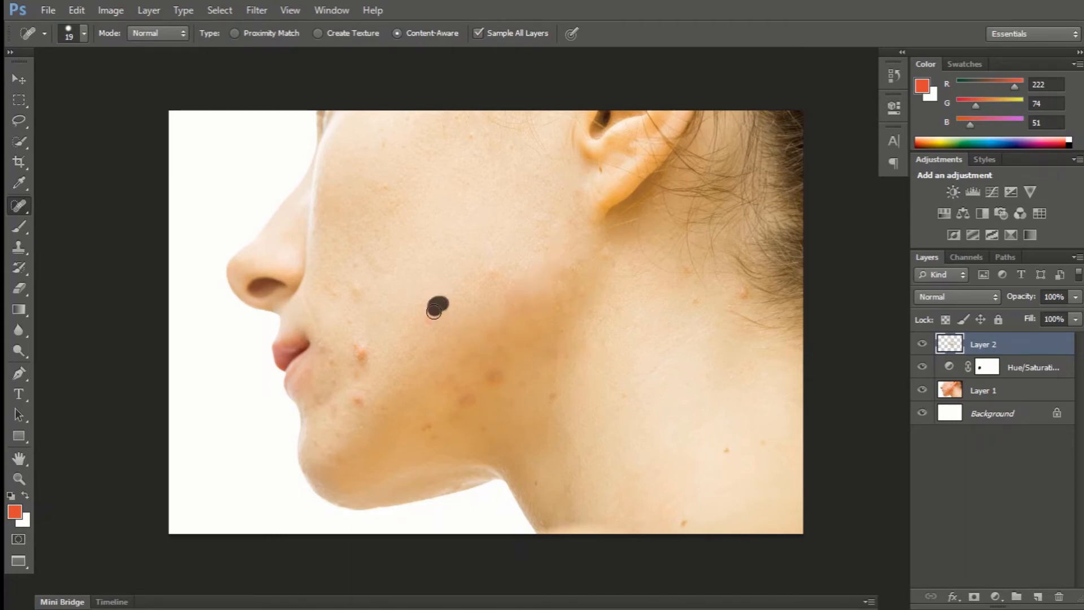
mouse_move(371, 356)
mouse_down()
mouse_move(359, 345)
mouse_move(364, 368)
mouse_move(325, 350)
mouse_move(332, 372)
mouse_move(354, 380)
mouse_up()
mouse_move(356, 395)
mouse_down()
mouse_move(340, 418)
mouse_move(351, 432)
mouse_move(335, 459)
mouse_move(314, 438)
mouse_up()
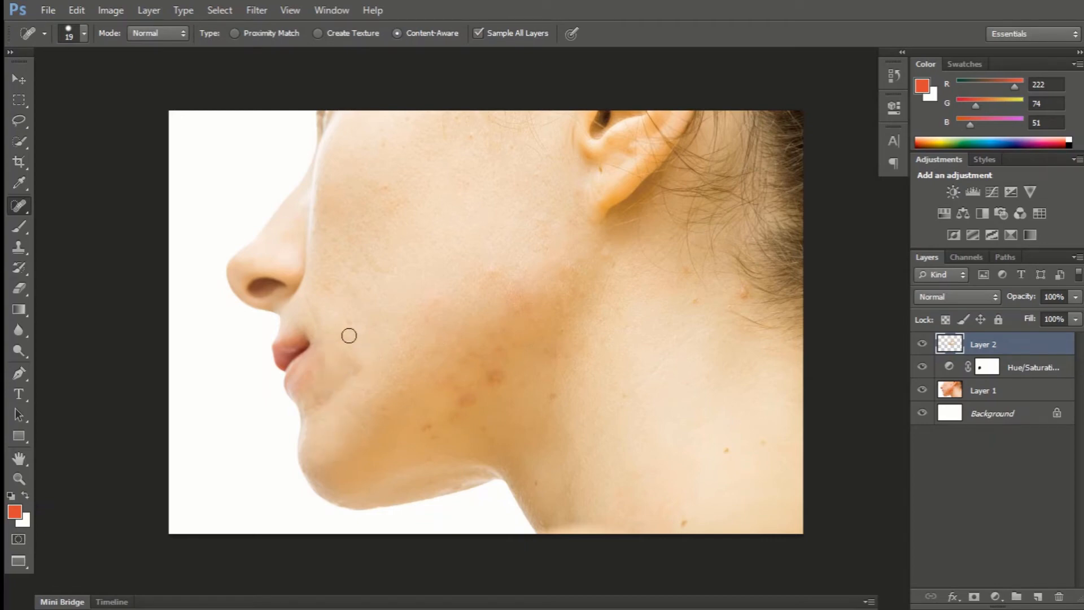
Heal the dark spots on the lower cheek and jaw, continuing up to the skin under the earlobe.
click(501, 341)
click(508, 328)
click(491, 336)
click(480, 364)
click(498, 371)
mouse_move(474, 396)
mouse_down()
mouse_move(442, 383)
mouse_move(460, 393)
mouse_move(457, 411)
mouse_move(422, 429)
mouse_move(497, 368)
mouse_move(451, 384)
mouse_move(493, 403)
mouse_up()
click(466, 403)
click(460, 392)
click(440, 439)
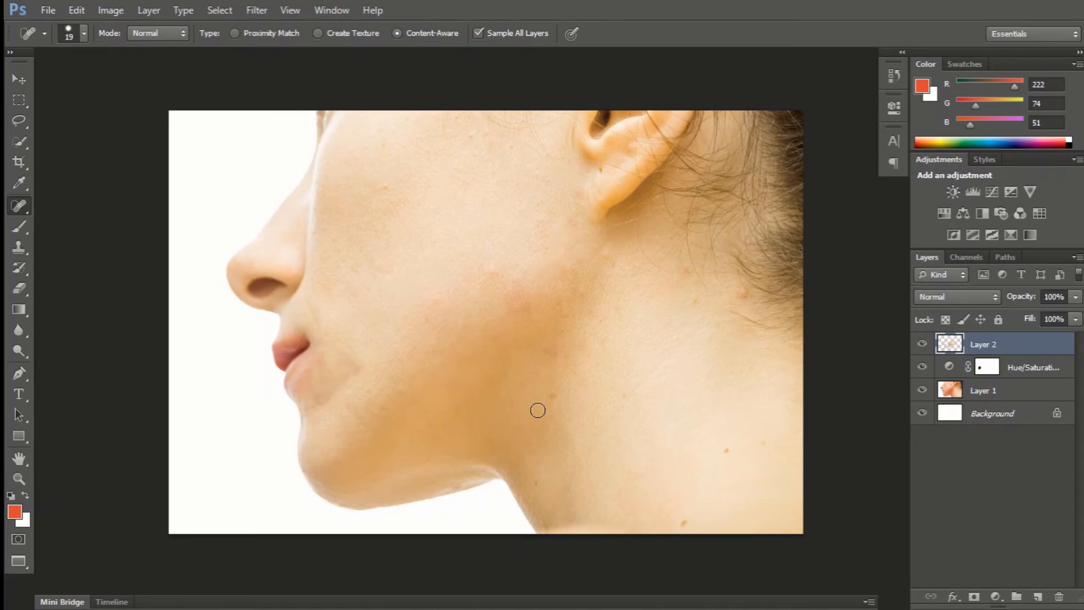
click(513, 385)
click(571, 345)
drag(556, 300, 559, 313)
drag(605, 252, 610, 265)
Heal the remaining marks on the cheek, beside the mouth, along the jaw and on the neck near the hairline.
click(441, 303)
drag(342, 357, 359, 377)
click(743, 293)
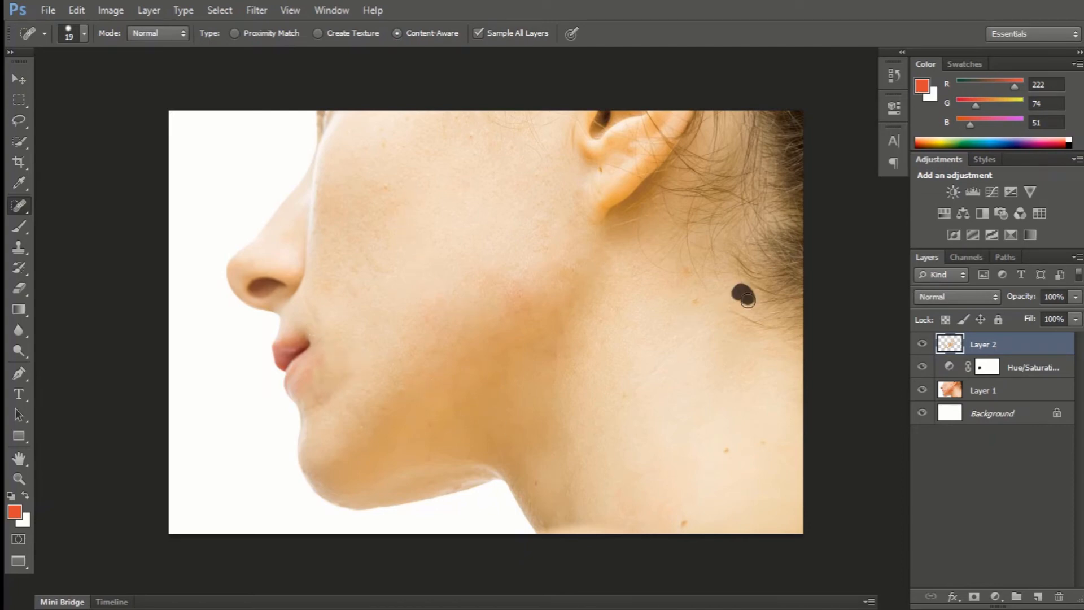
click(686, 272)
click(695, 302)
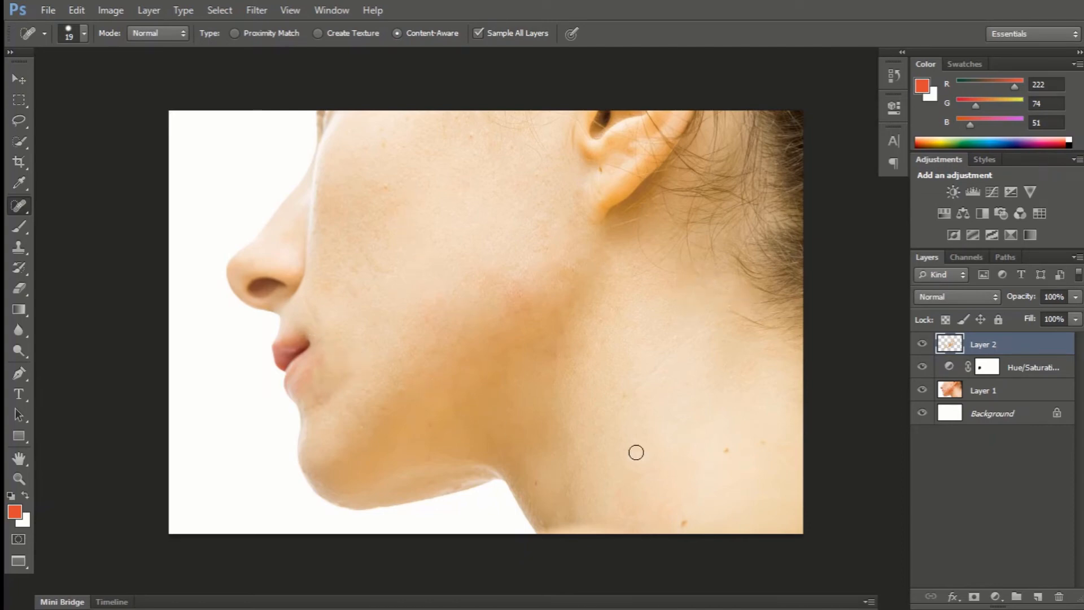
click(570, 357)
drag(499, 422, 522, 403)
drag(404, 385, 405, 395)
drag(431, 421, 432, 431)
drag(550, 346, 551, 355)
drag(569, 215, 570, 223)
drag(571, 313, 562, 335)
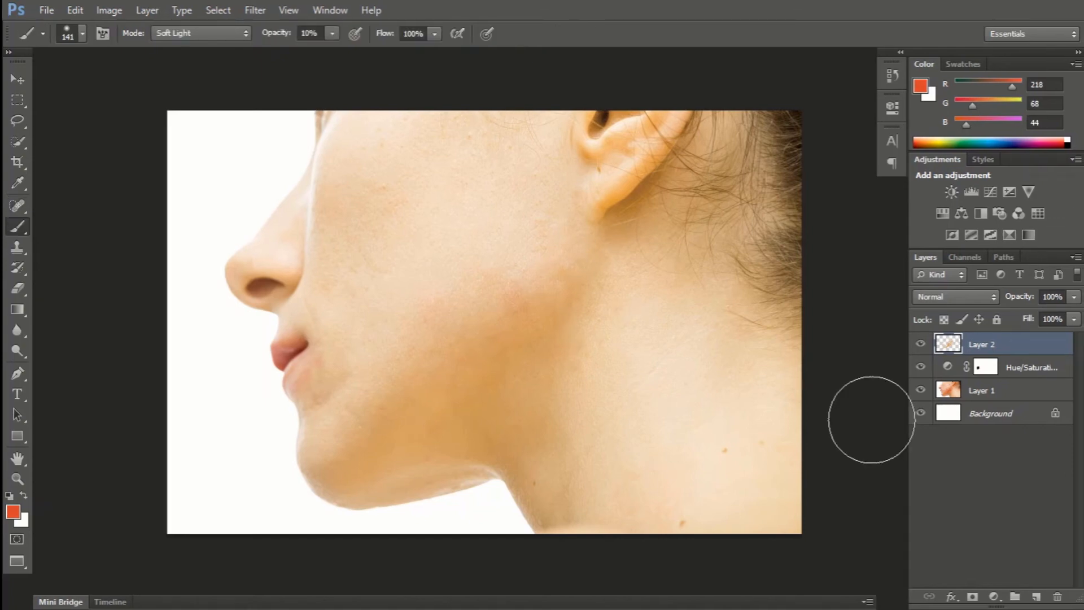
Add a new layer above the healing layer and set the foreground color to cd4833.
click(1036, 597)
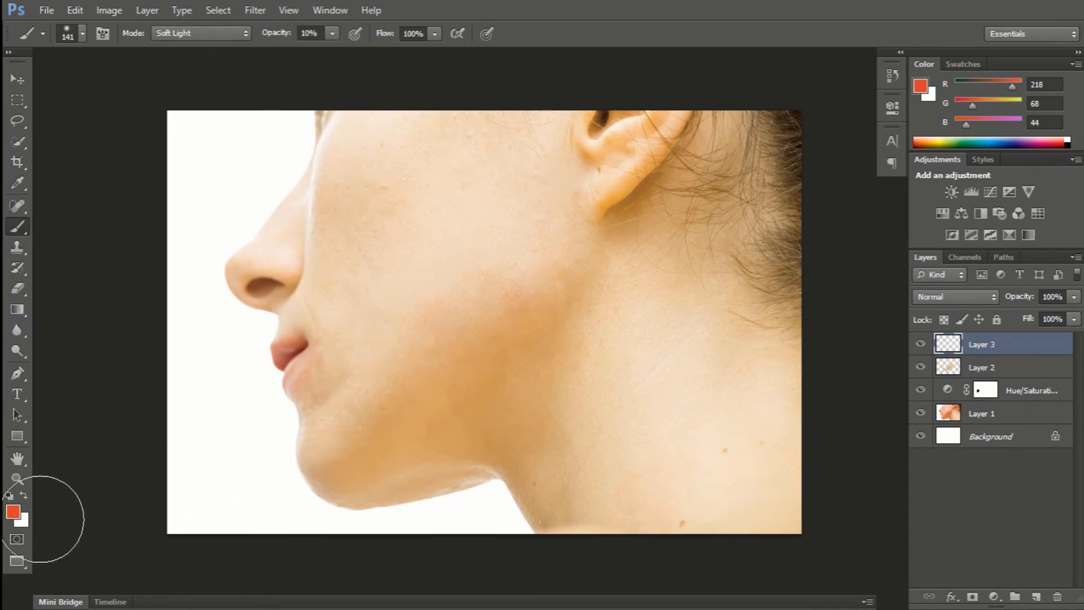
click(13, 511)
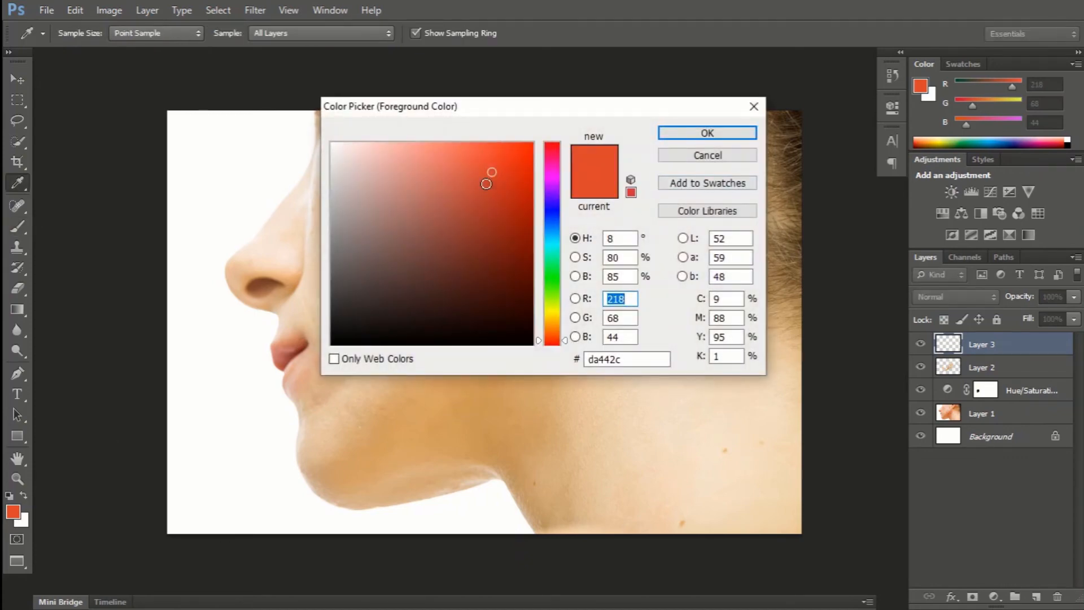
click(494, 173)
mouse_move(479, 165)
mouse_down()
mouse_move(489, 179)
mouse_move(479, 181)
mouse_move(492, 171)
mouse_move(476, 165)
mouse_move(482, 183)
mouse_up()
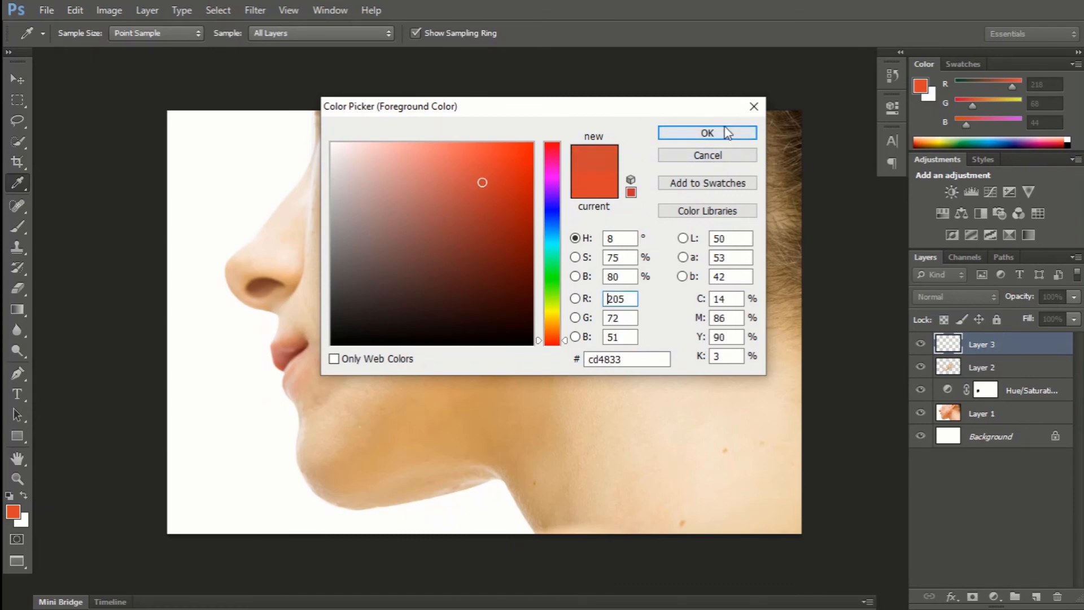
click(706, 133)
Switch to the Brush tool, check its tip settings and set its opacity to 7%.
key(b)
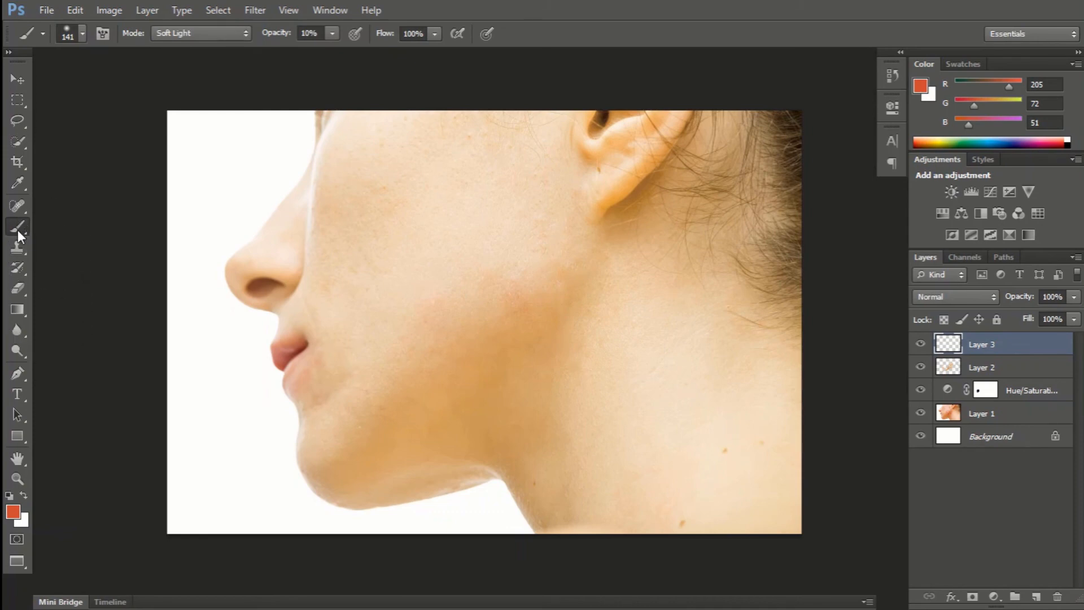
click(18, 225)
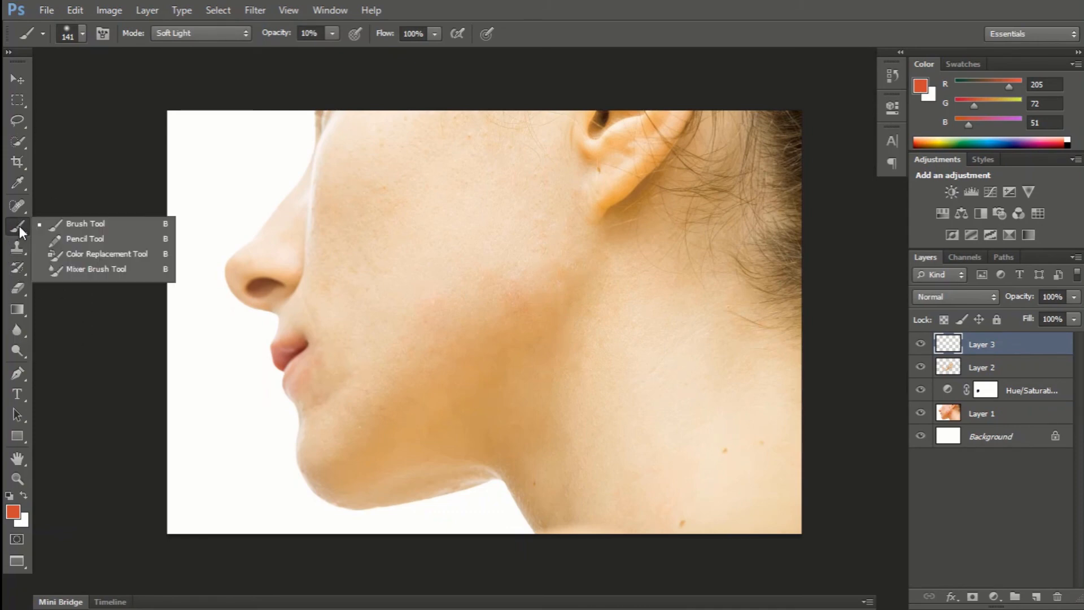
click(94, 226)
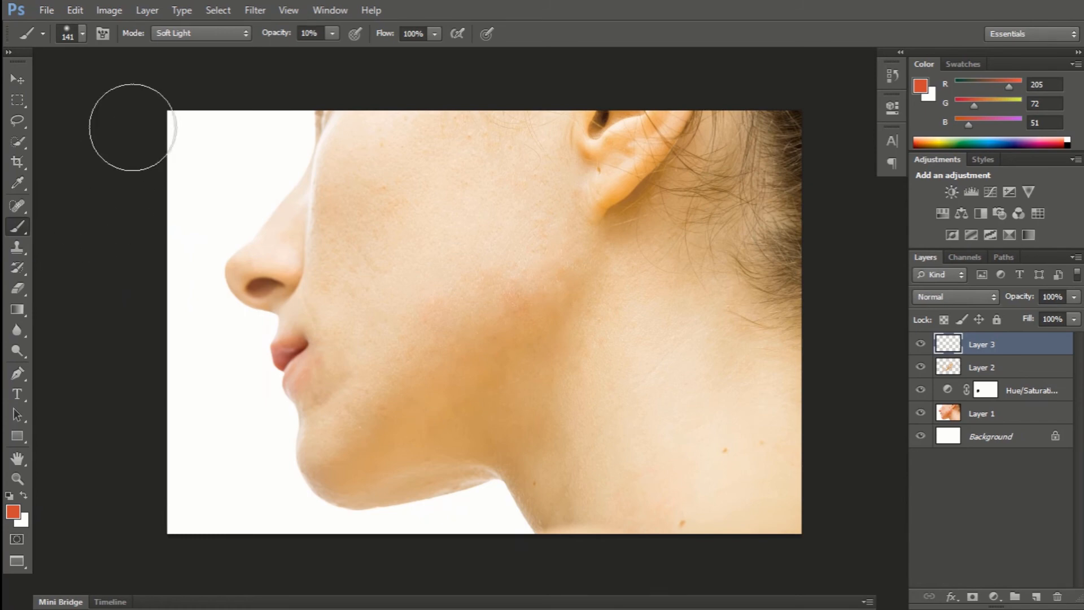
click(80, 33)
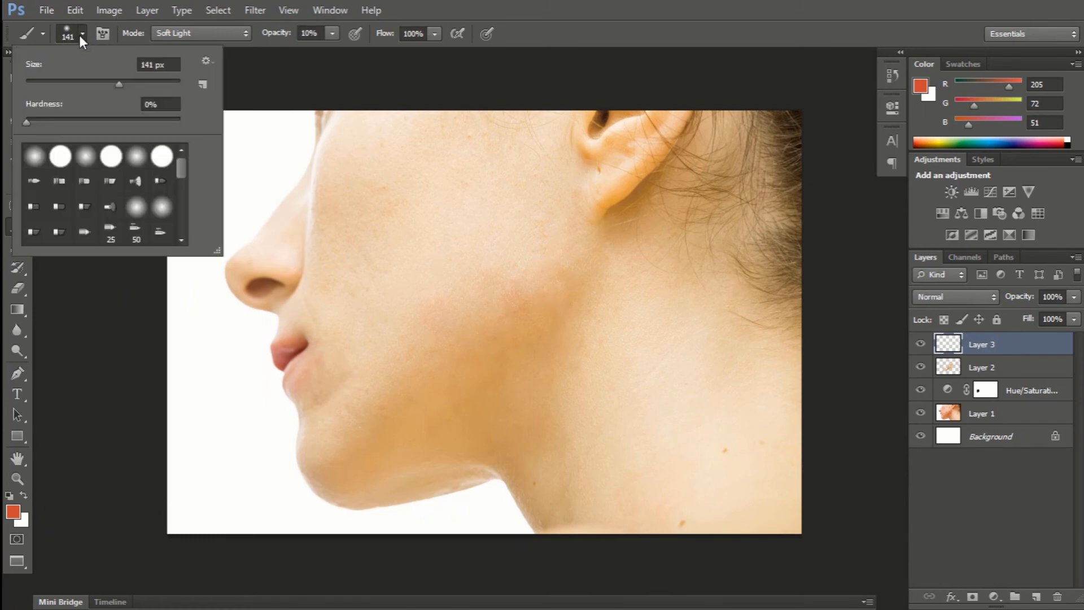
click(85, 33)
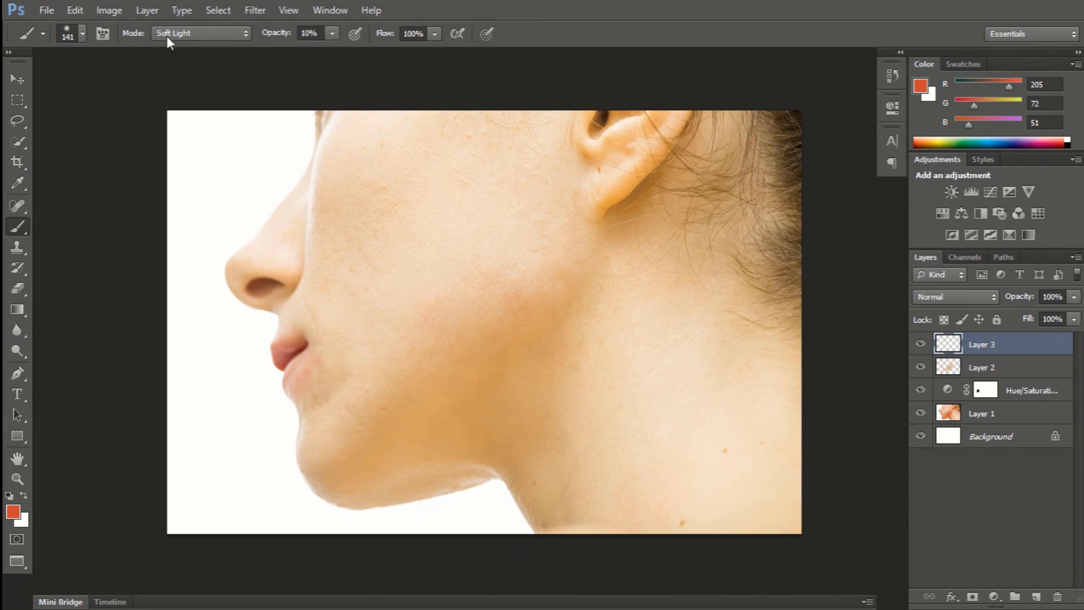
click(332, 34)
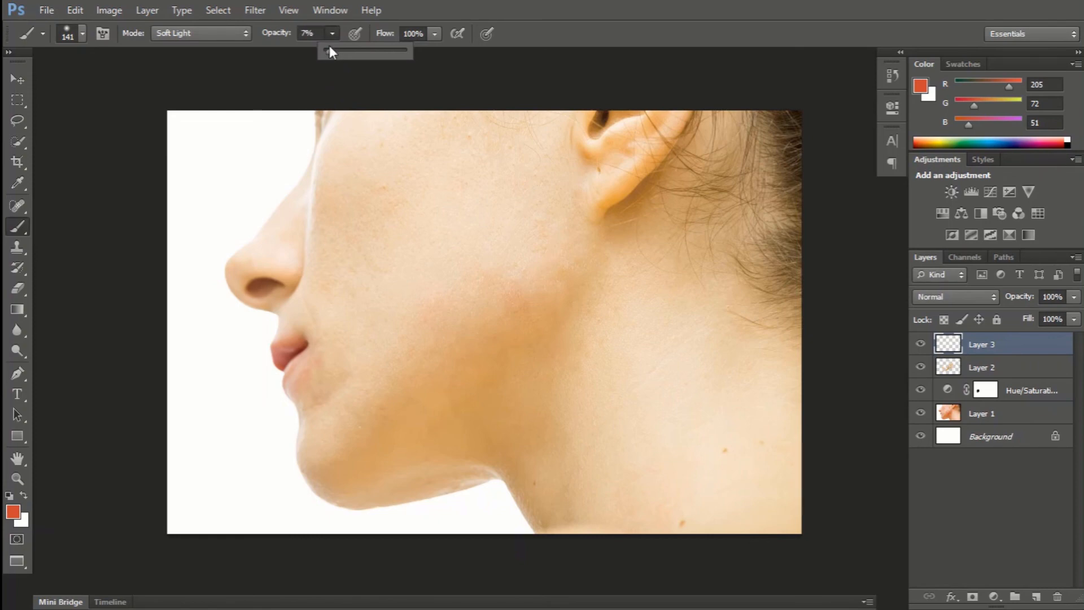
click(329, 31)
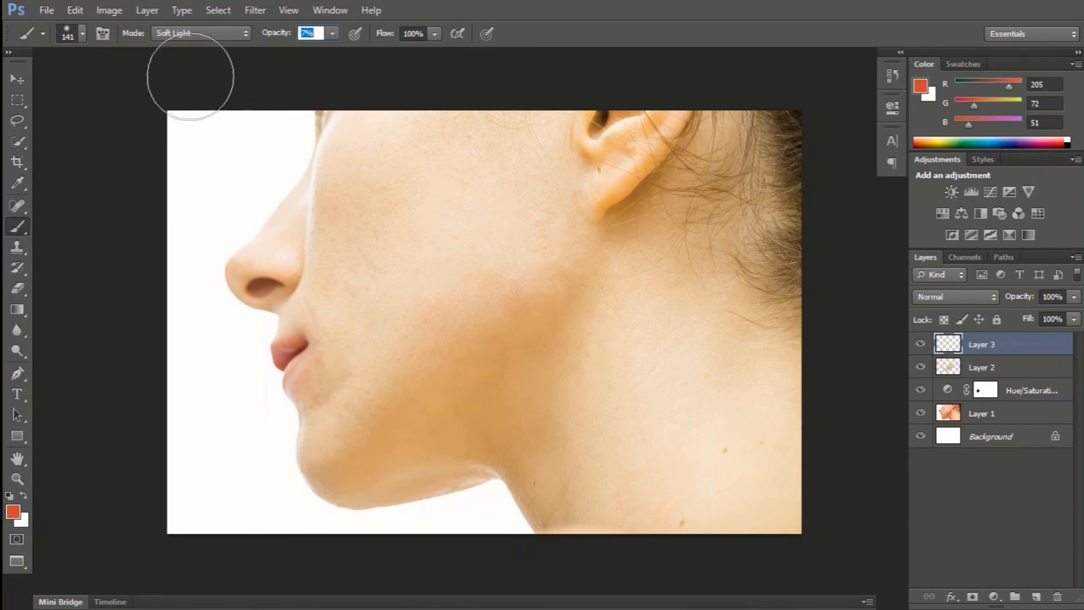
Paint the soft reddish tint over the cheek, jaw and neck on Layer 3, and switch to the Eraser tool.
mouse_move(511, 163)
mouse_down()
mouse_move(423, 154)
mouse_move(415, 261)
mouse_up()
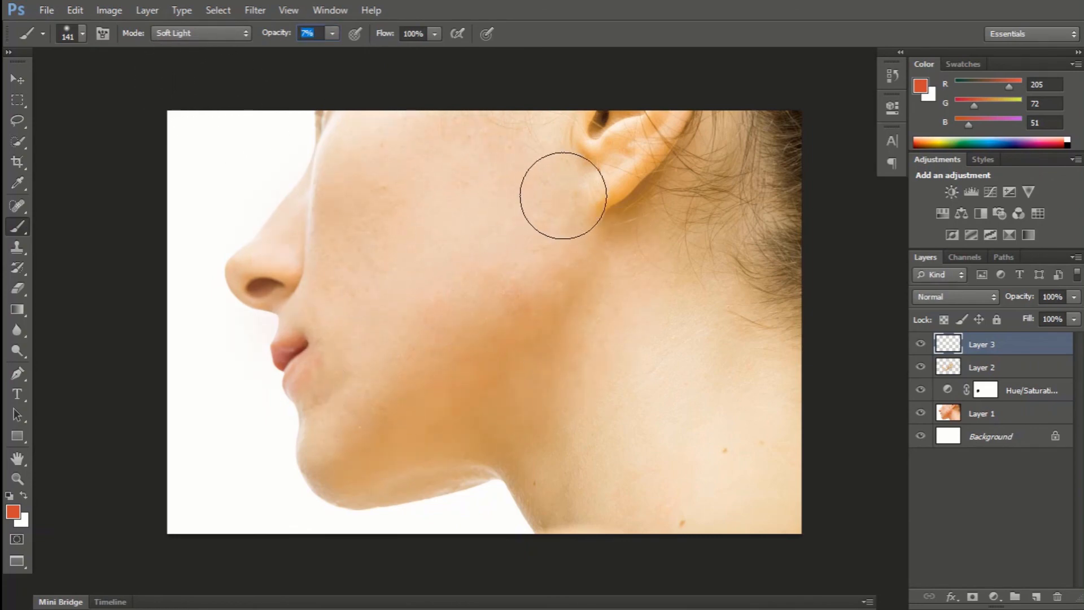
drag(700, 474, 657, 540)
mouse_move(452, 117)
mouse_down()
mouse_move(294, 193)
mouse_move(428, 148)
mouse_move(318, 243)
mouse_move(482, 120)
mouse_move(303, 222)
mouse_move(289, 264)
mouse_move(440, 205)
mouse_move(506, 149)
mouse_move(442, 163)
mouse_move(386, 274)
mouse_move(525, 131)
mouse_move(314, 280)
mouse_move(470, 142)
mouse_move(288, 287)
mouse_move(503, 120)
mouse_move(401, 161)
mouse_move(479, 128)
mouse_move(334, 218)
mouse_move(414, 163)
mouse_move(314, 239)
mouse_move(286, 285)
mouse_move(370, 316)
mouse_move(365, 365)
mouse_move(635, 248)
mouse_move(511, 202)
mouse_move(643, 351)
mouse_move(558, 531)
mouse_move(696, 463)
mouse_move(529, 377)
mouse_move(537, 317)
mouse_move(451, 404)
mouse_move(749, 392)
mouse_move(769, 317)
mouse_move(641, 227)
mouse_move(666, 76)
mouse_up()
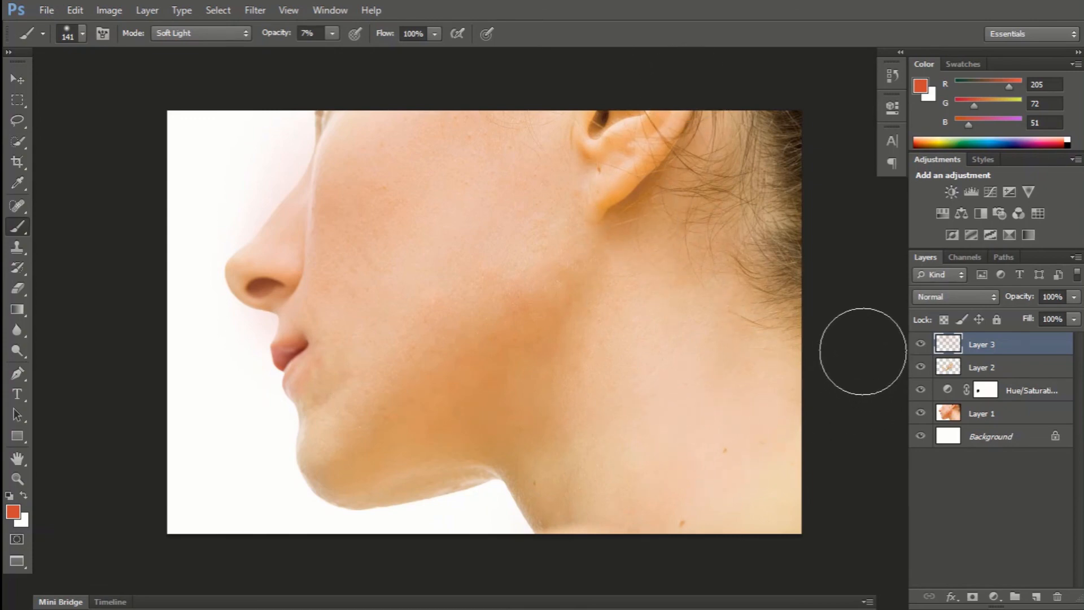
key(e)
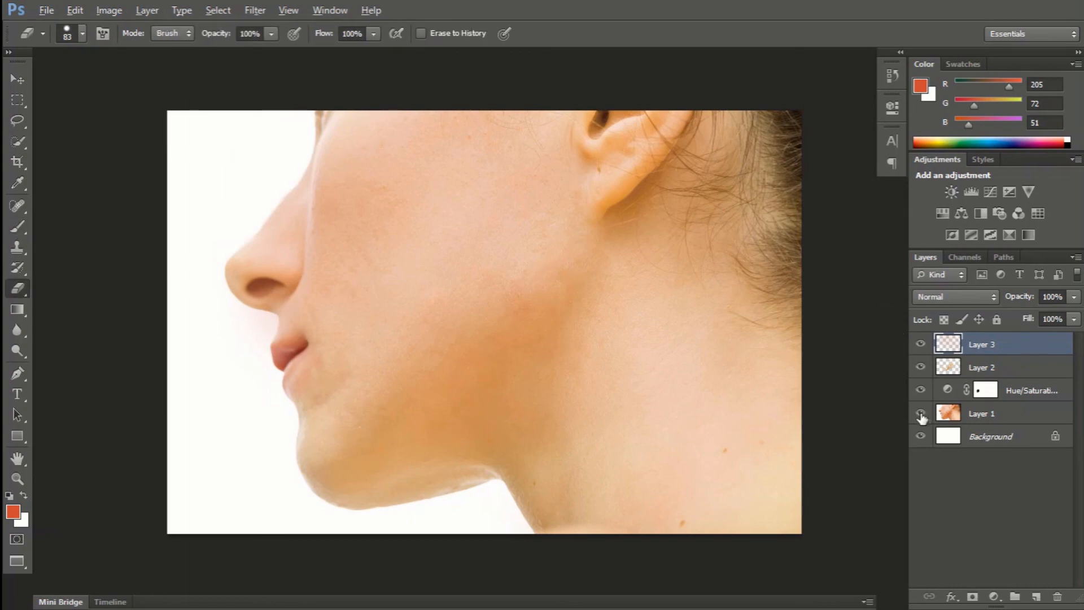
Compare the retouched portrait with the original by isolating Layer 1 and restoring the other layers repeatedly.
click(920, 414)
click(921, 414)
alt+click(921, 414)
alt+click(920, 414)
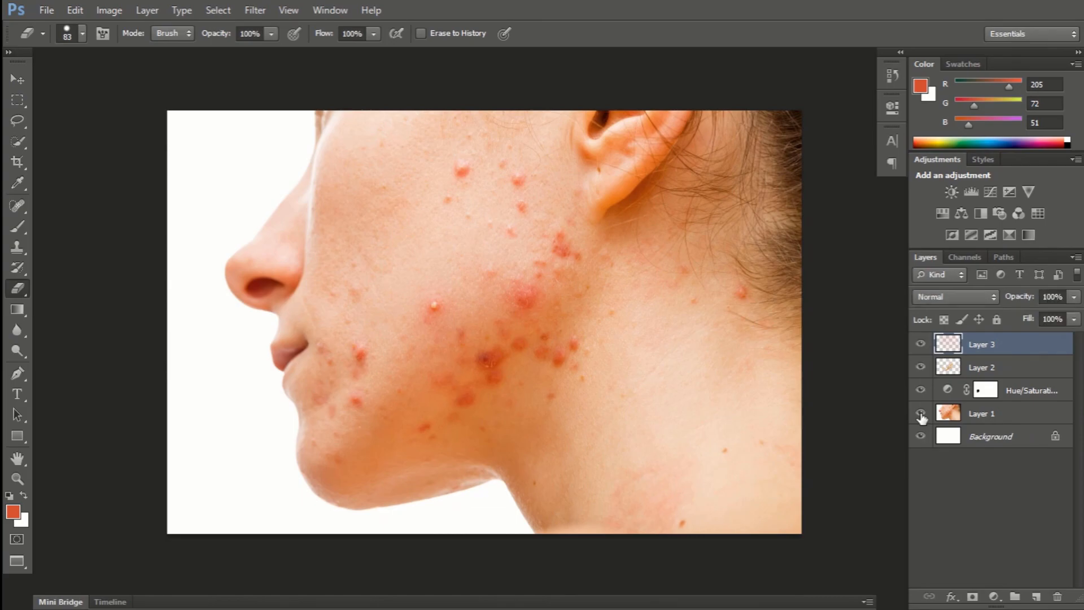